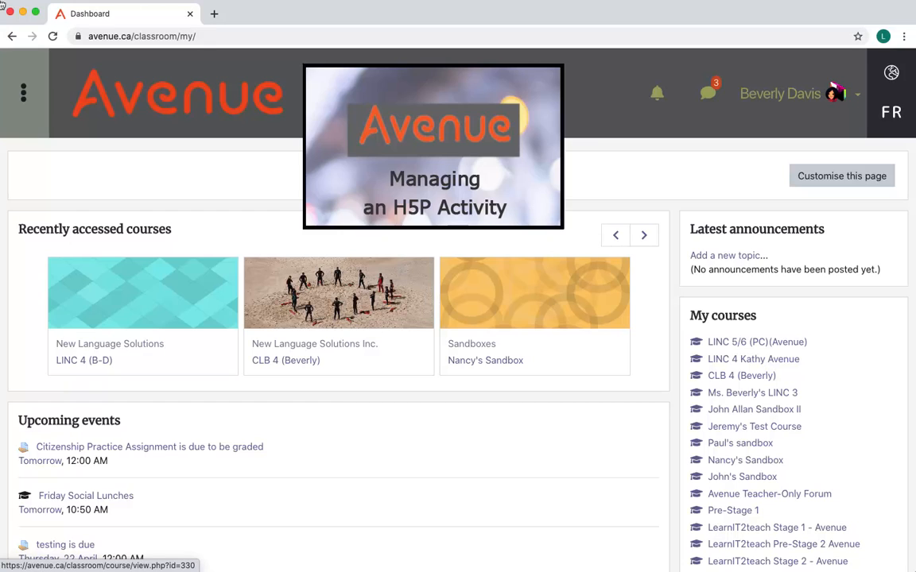
Enter the LINC 4 (B-D) course and turn editing on
click(161, 323)
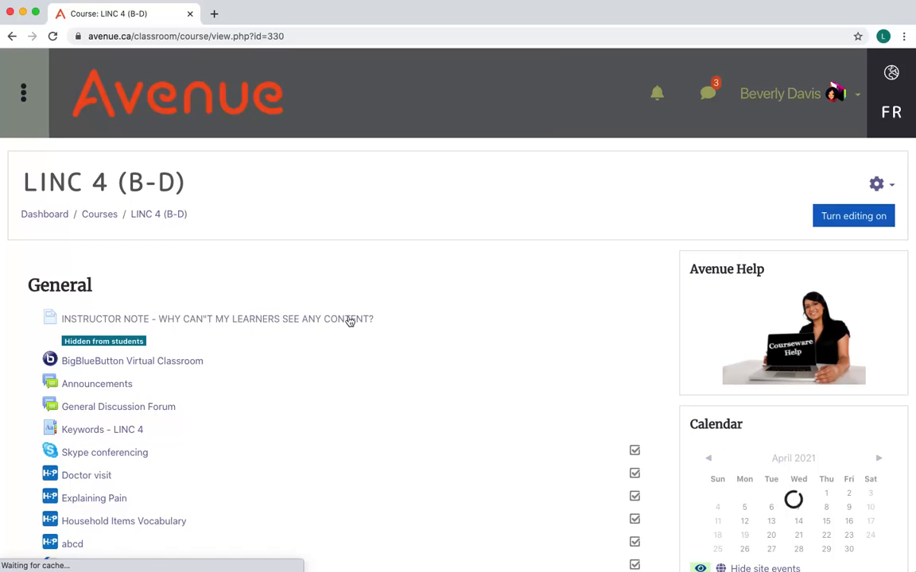
click(853, 215)
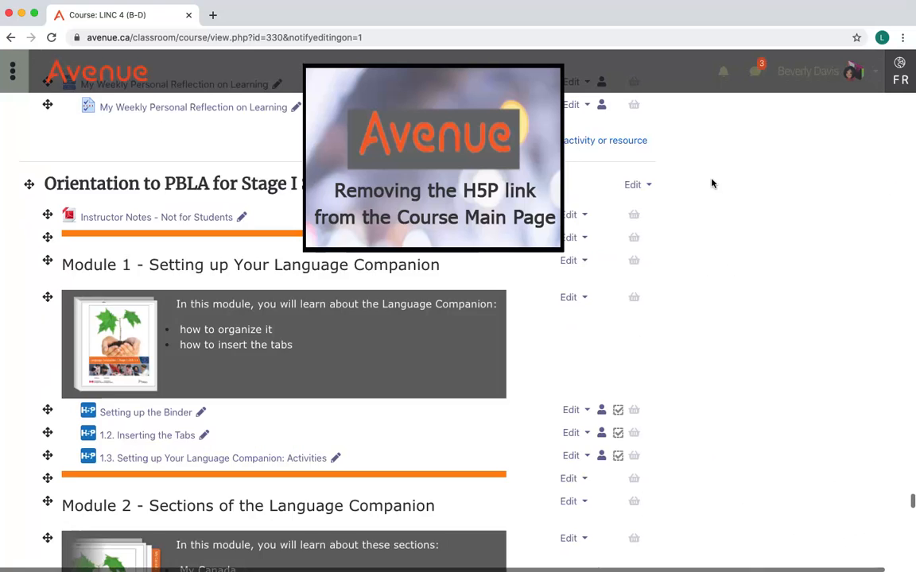
scroll(711, 184, down, 5)
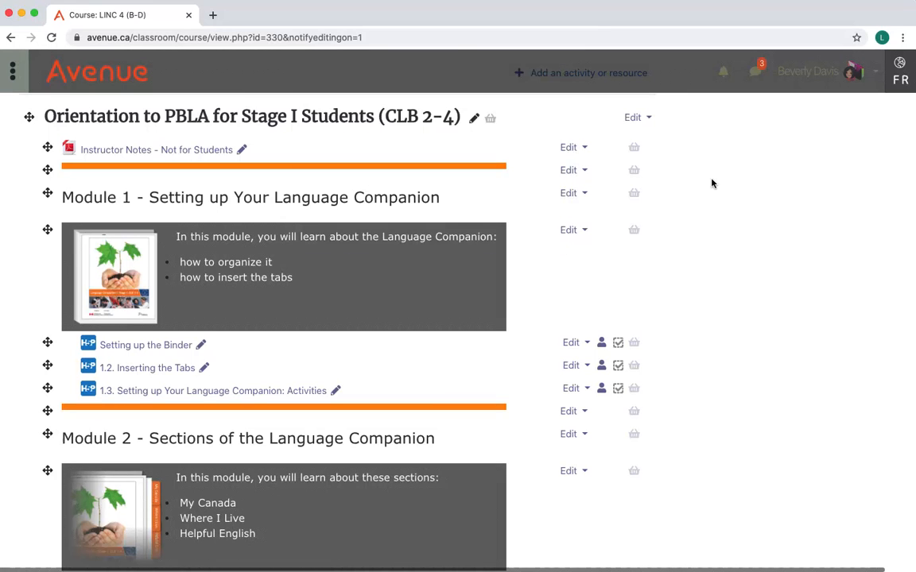
scroll(711, 183, down, 3)
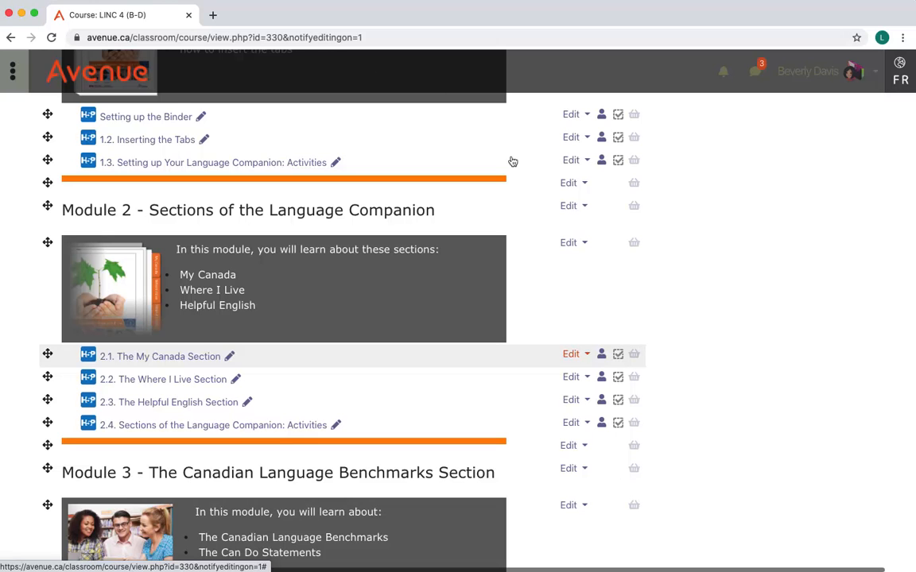
Delete the '2.1. The My Canada Section' activity from Module 2 and confirm
click(572, 354)
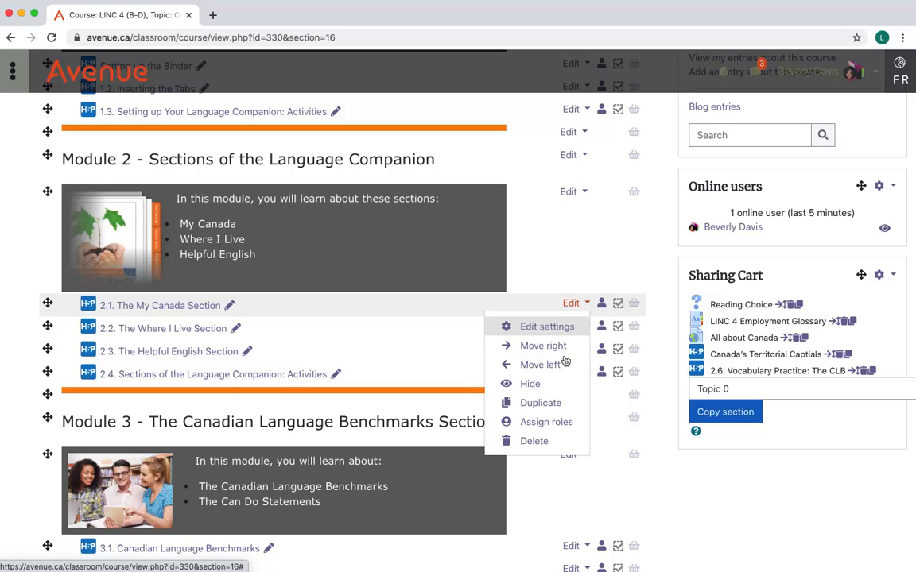
click(534, 442)
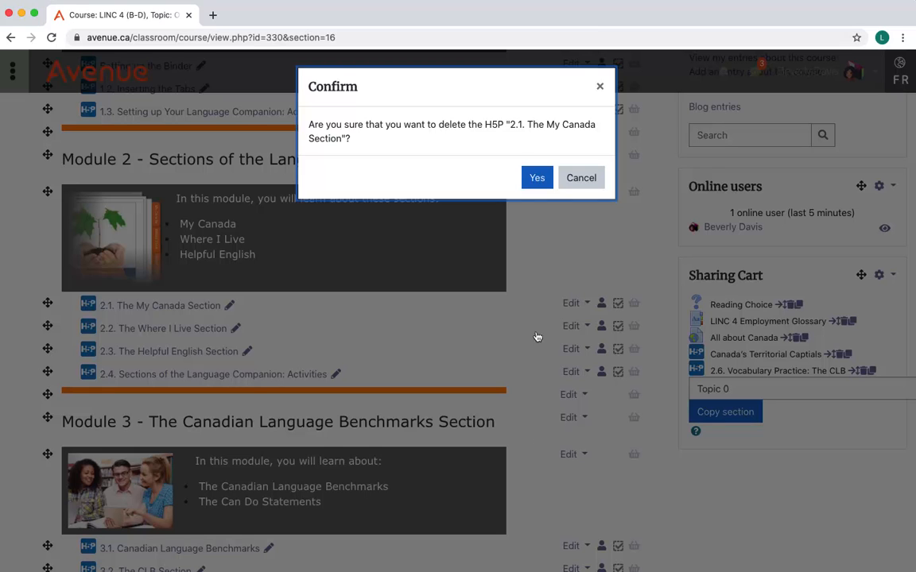
click(536, 177)
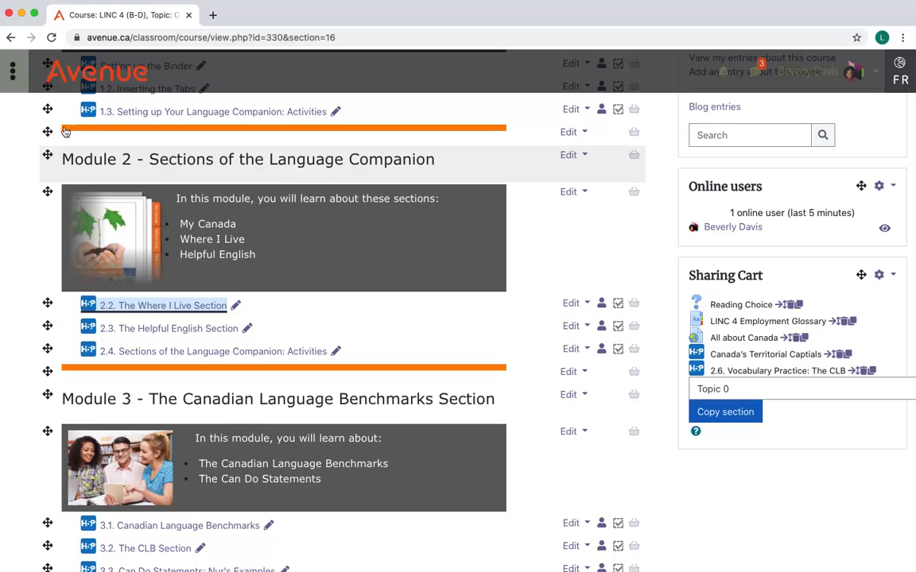
Reach the course's Content bank listing 2_1_The_My_Canada_Section.h5p via the navigation drawer
click(13, 72)
scroll(69, 318, down, 3)
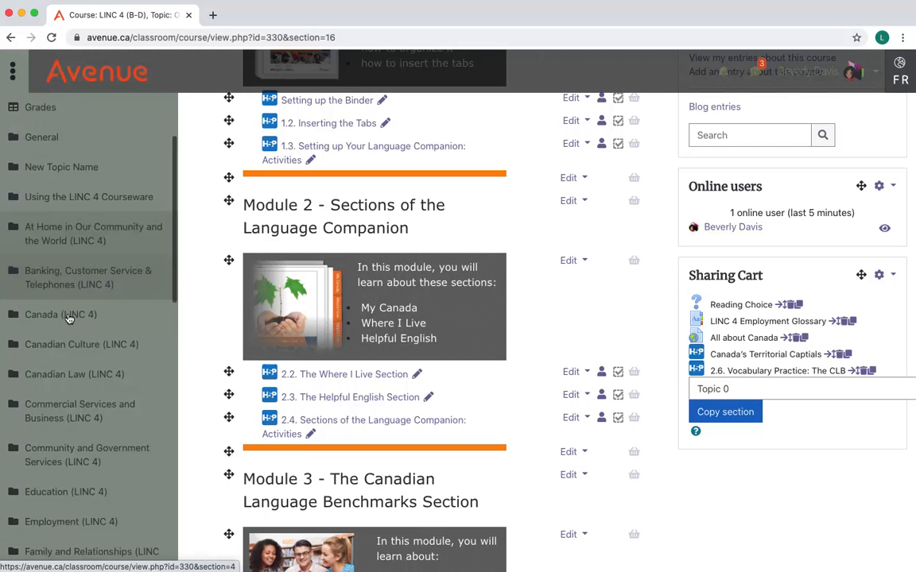
scroll(69, 318, down, 1)
scroll(69, 318, down, 5)
scroll(69, 318, down, 4)
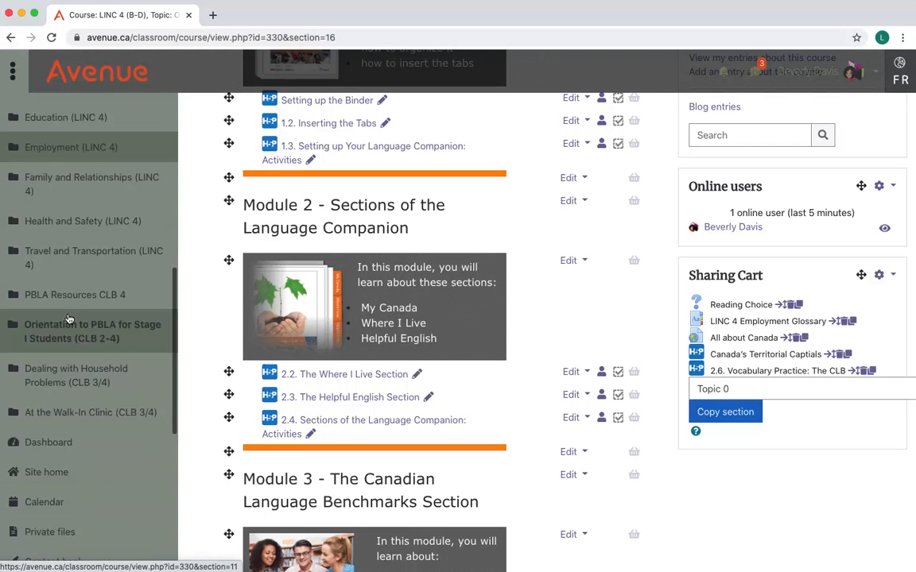
scroll(69, 318, down, 3)
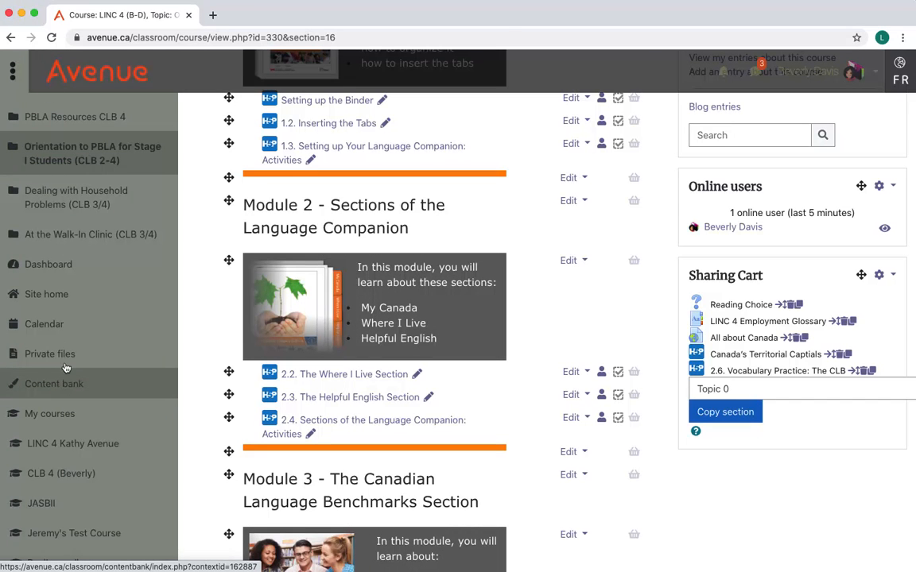
click(67, 386)
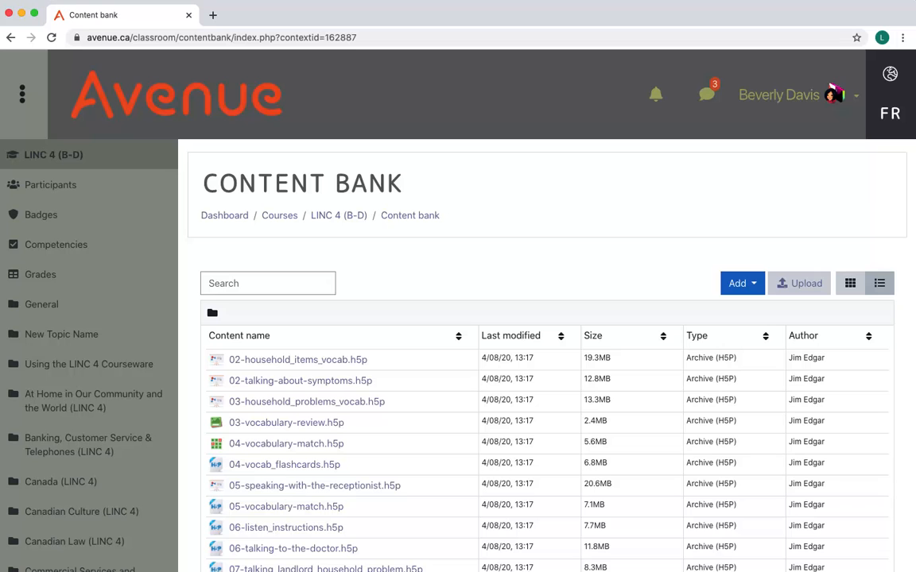
scroll(593, 218, down, 3)
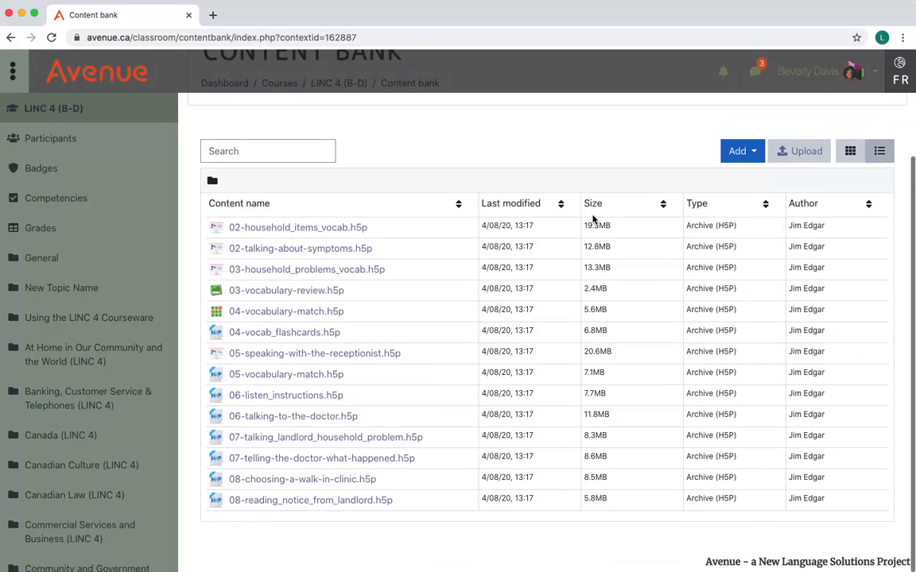
scroll(695, 319, down, 2)
scroll(695, 318, down, 3)
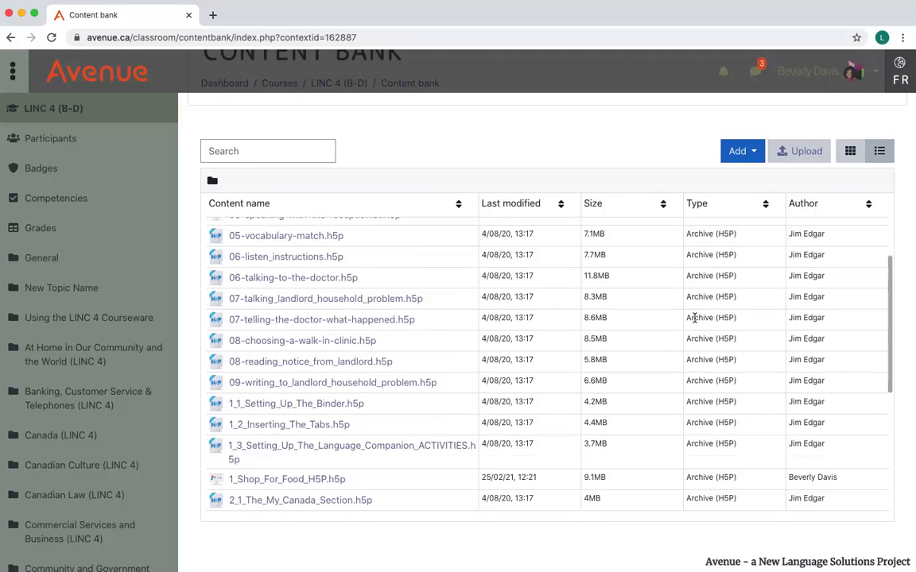
scroll(698, 318, down, 5)
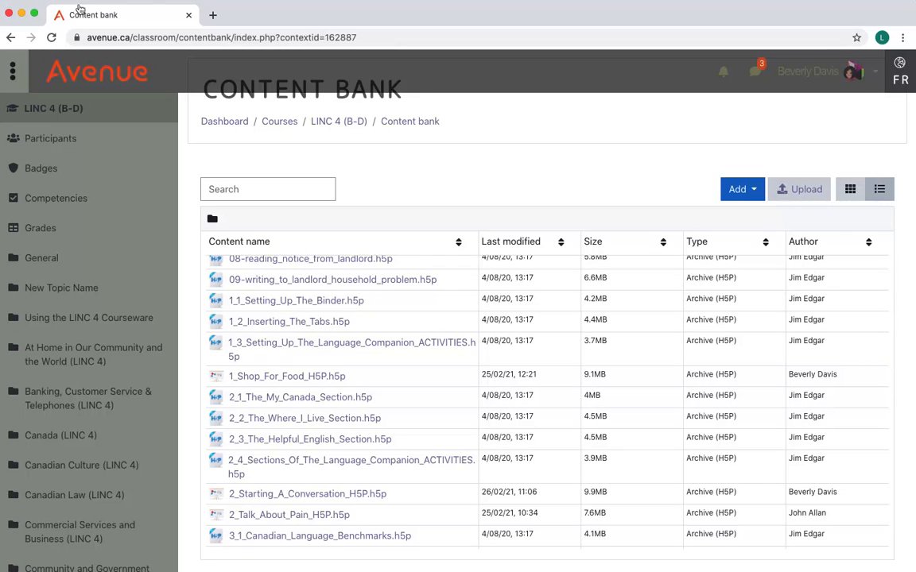
Show the Rename, Replace, Download and Delete options for 2_1_The_My_Canada_Section.h5p
click(357, 400)
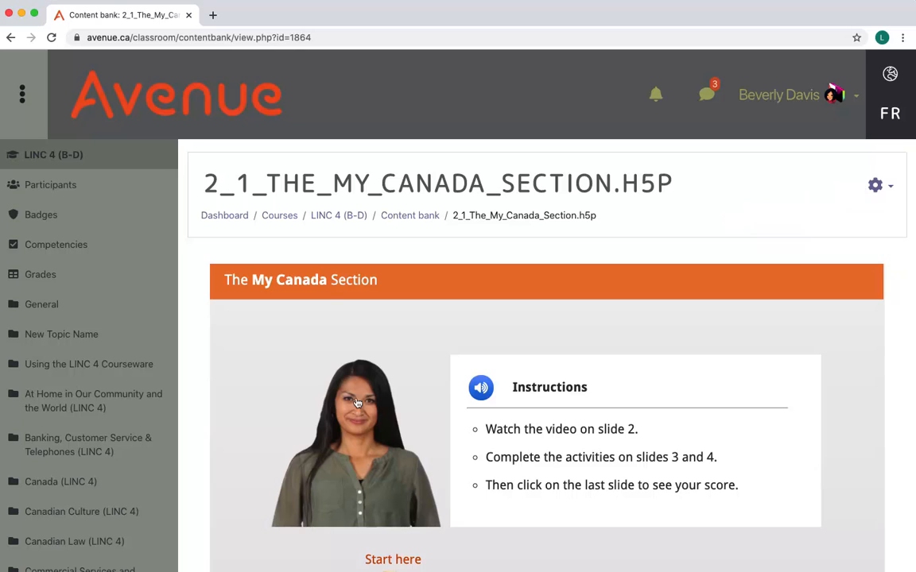
click(890, 187)
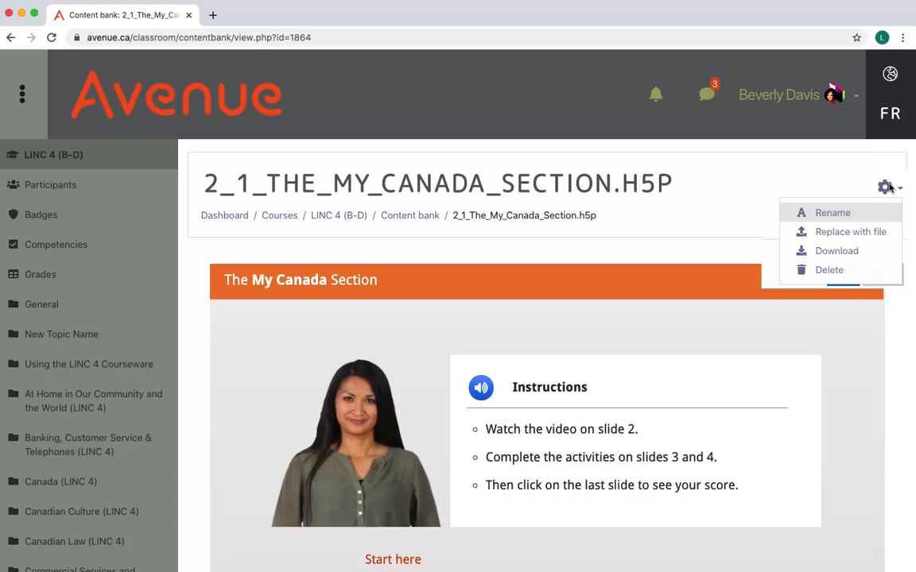